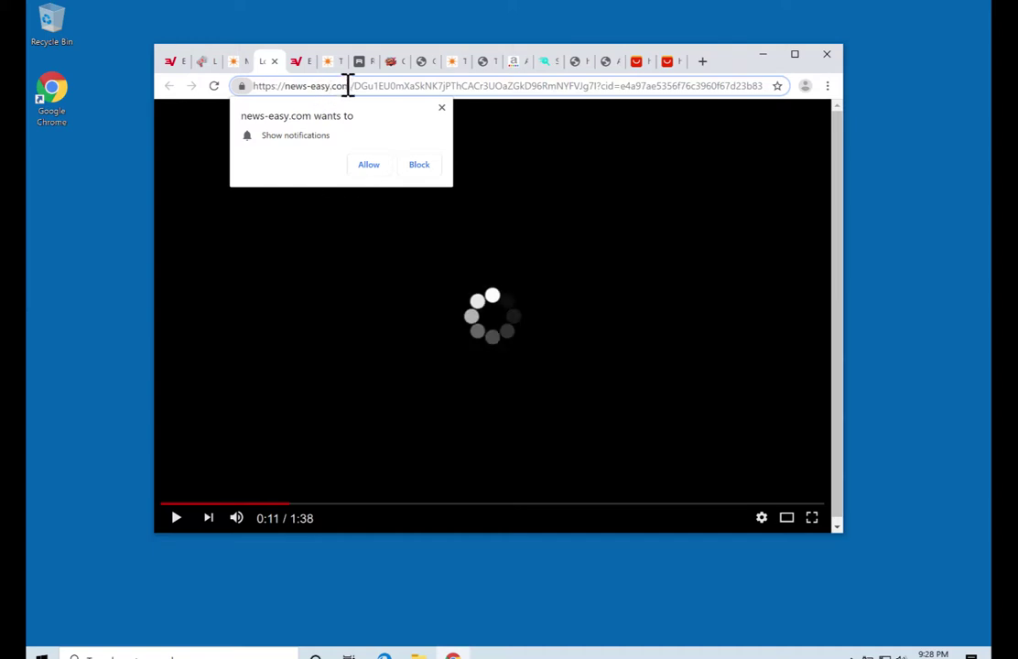
# - Allow news-easy.com to show notifications
pyautogui.moveTo(348, 86); pyautogui.dragTo(199, 79)
pyautogui.click(371, 165)
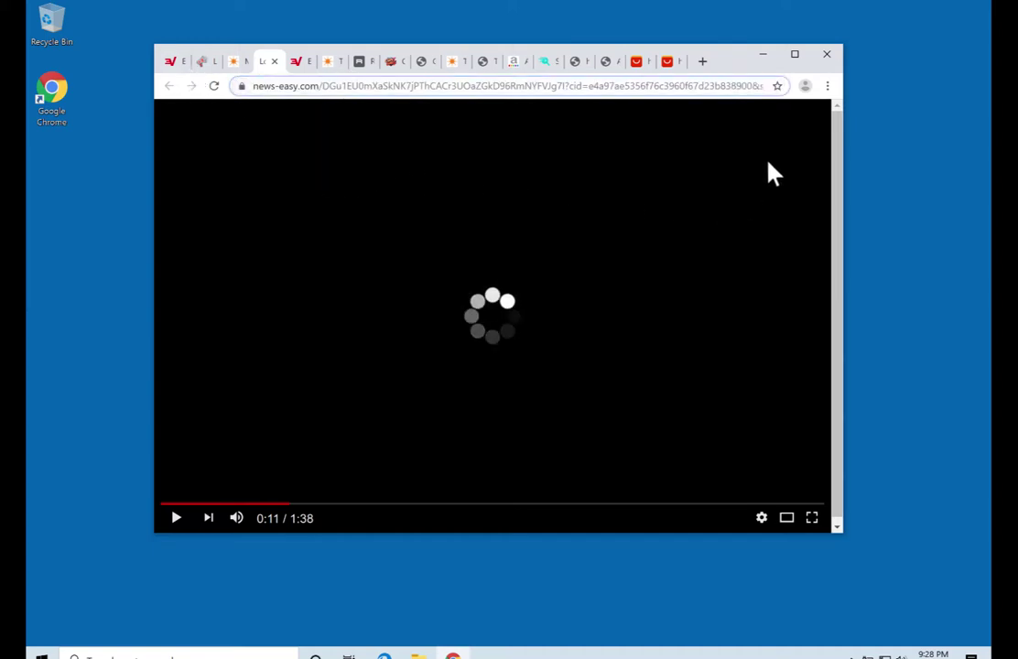
# - Open the browser's advanced site settings for notifications, showing the sites allowed to send them
pyautogui.click(828, 85)
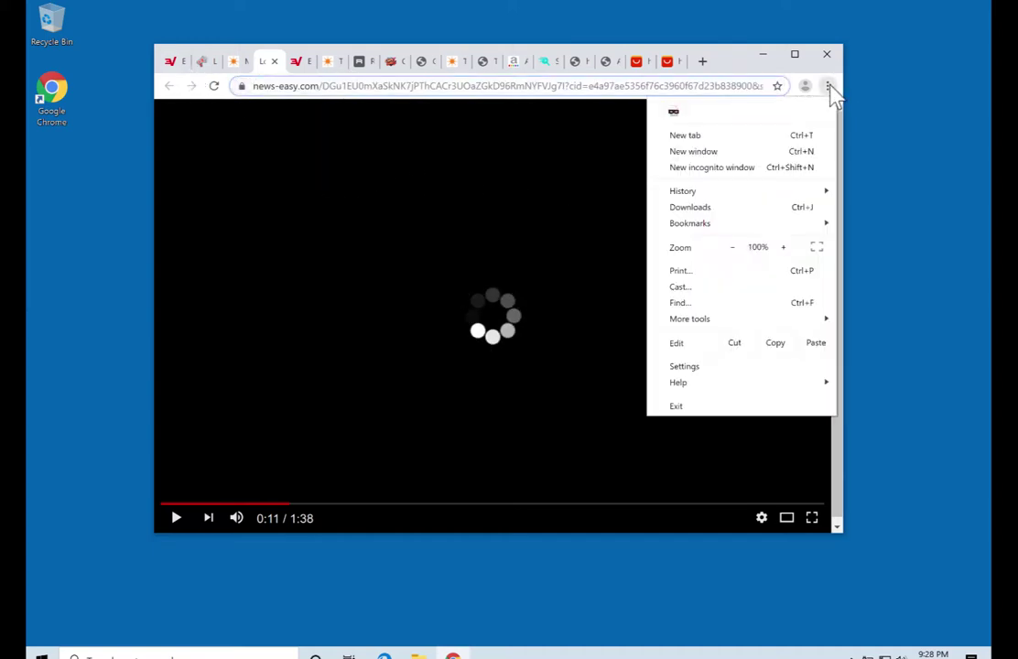
pyautogui.click(688, 369)
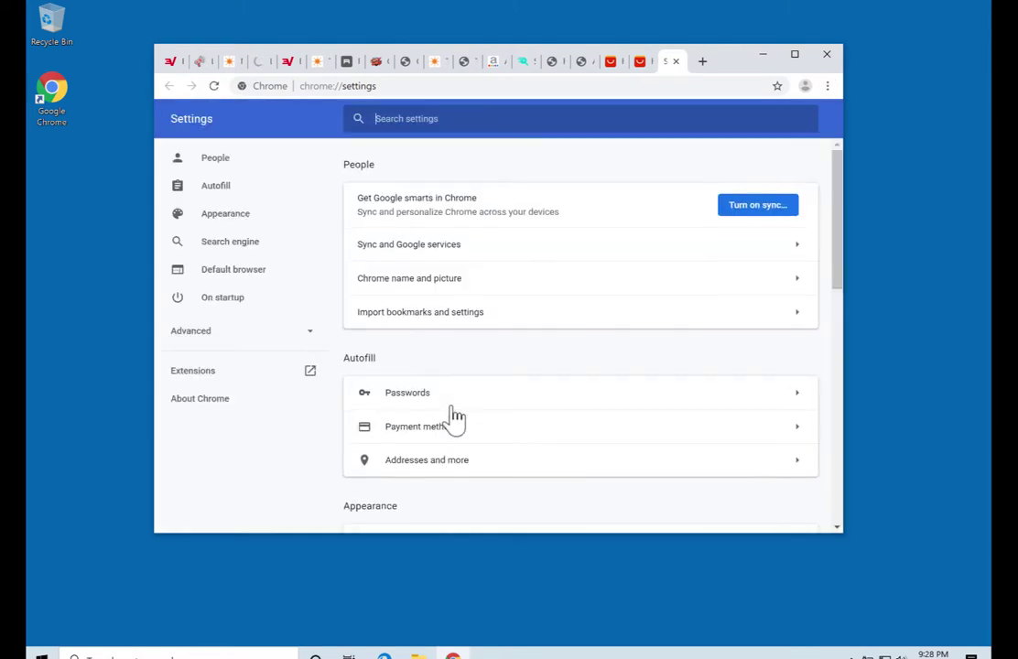
pyautogui.scroll(-10, 454, 416)
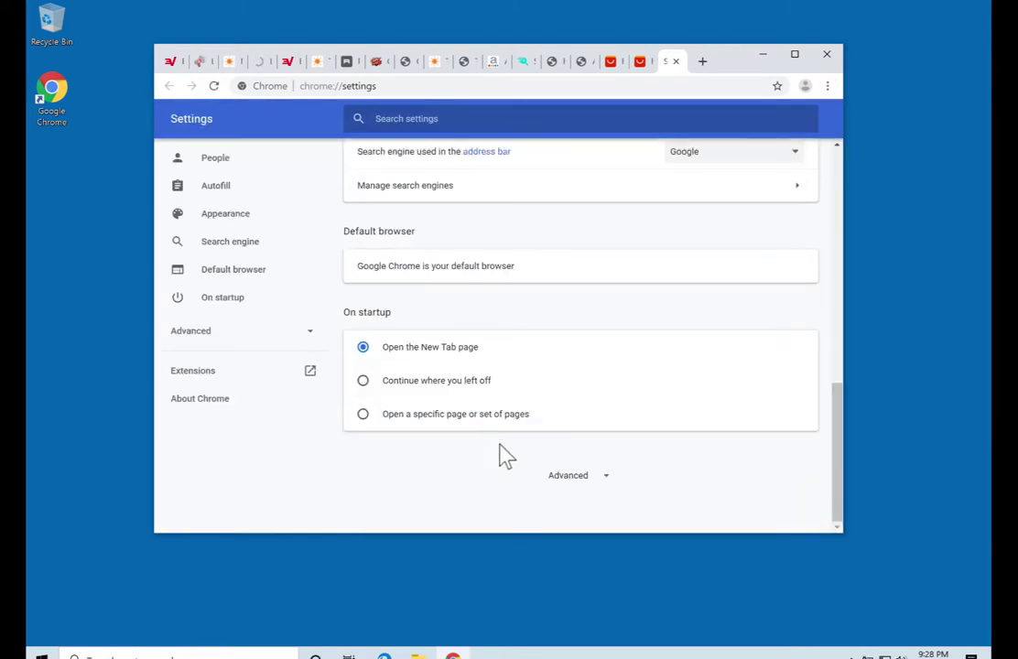
pyautogui.click(575, 487)
pyautogui.scroll(-3, 499, 477)
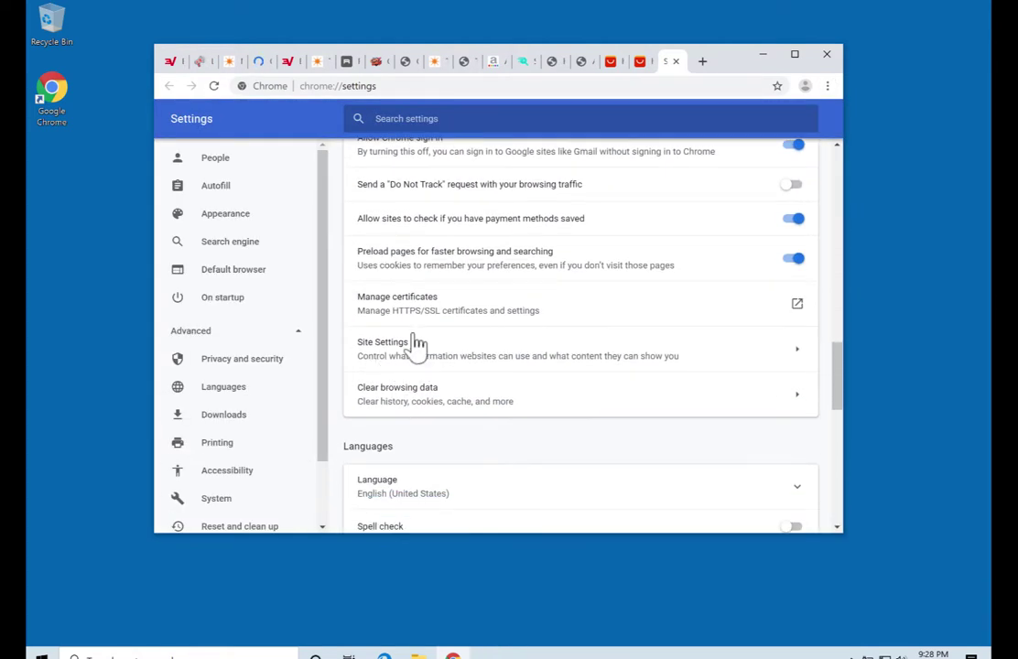
pyautogui.click(395, 352)
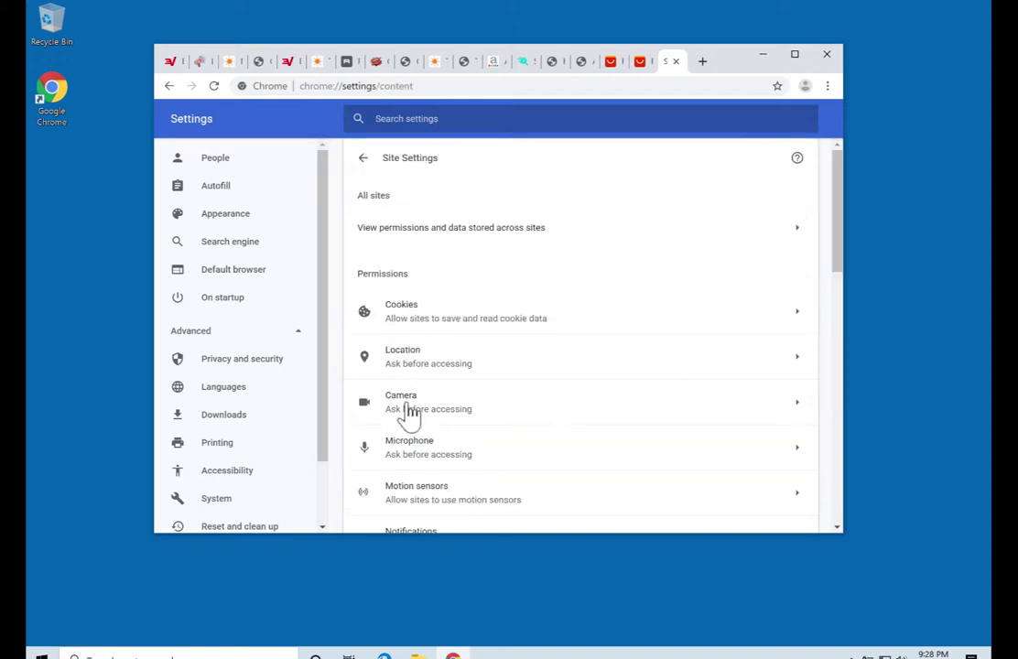
pyautogui.scroll(-3, 409, 415)
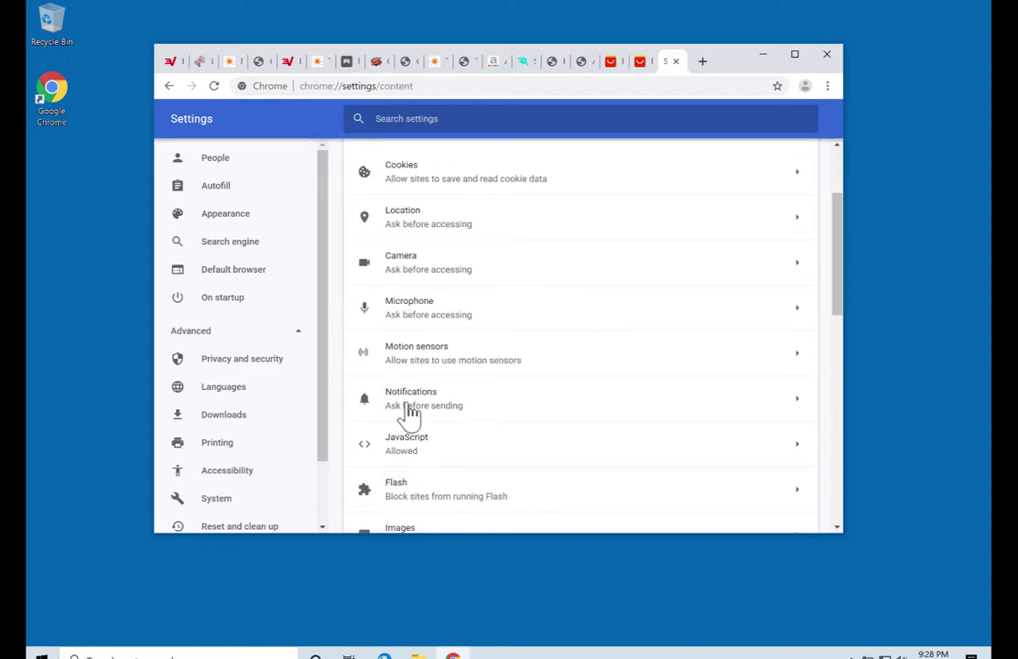
pyautogui.click(410, 412)
pyautogui.scroll(-3, 418, 422)
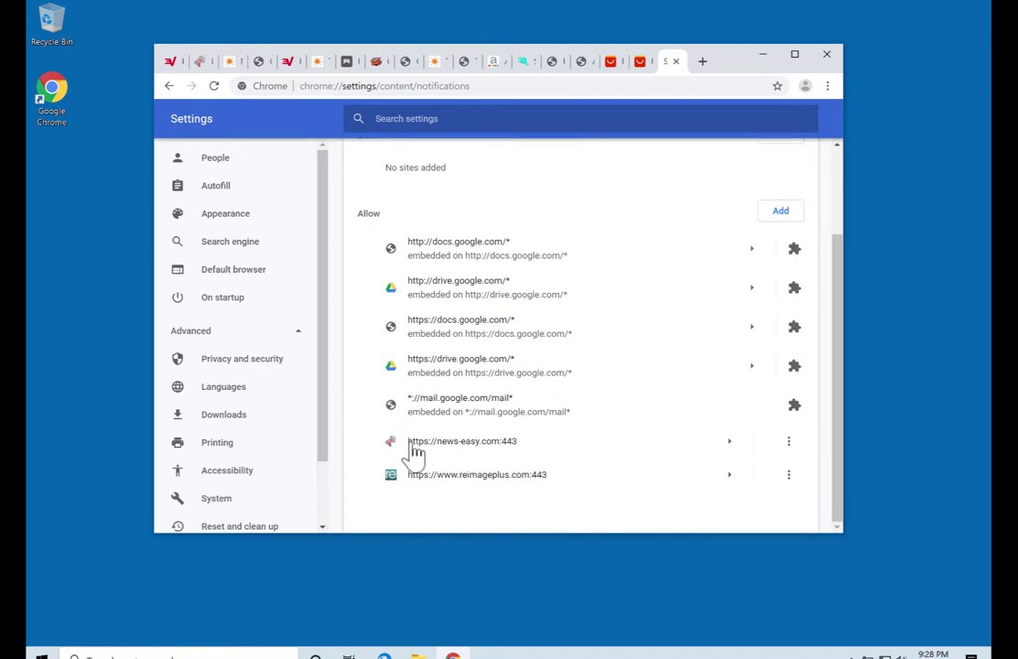
pyautogui.click(788, 442)
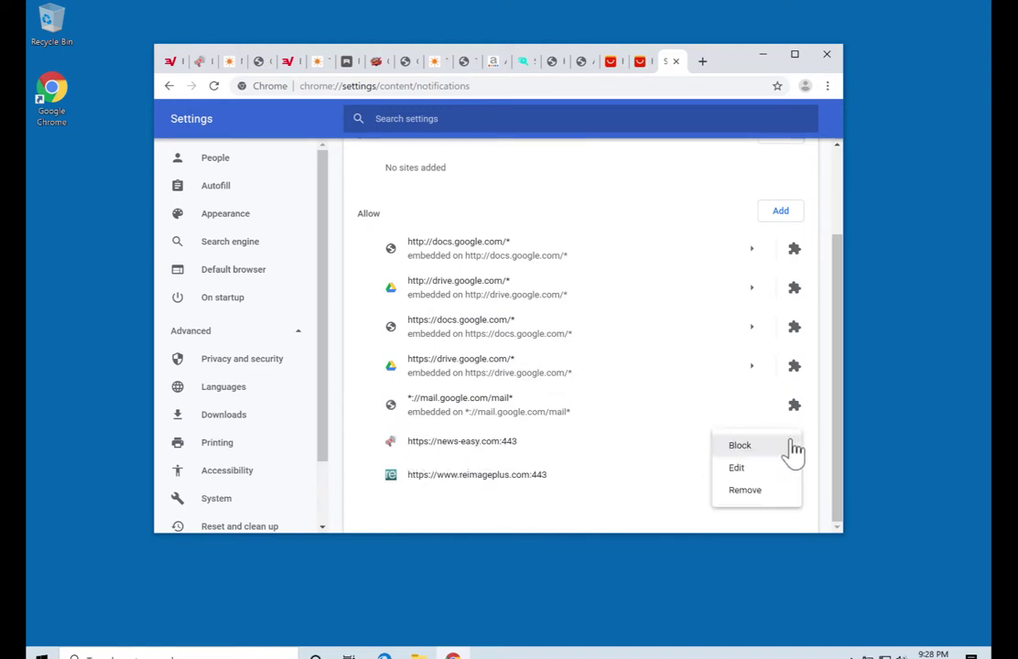
pyautogui.click(756, 495)
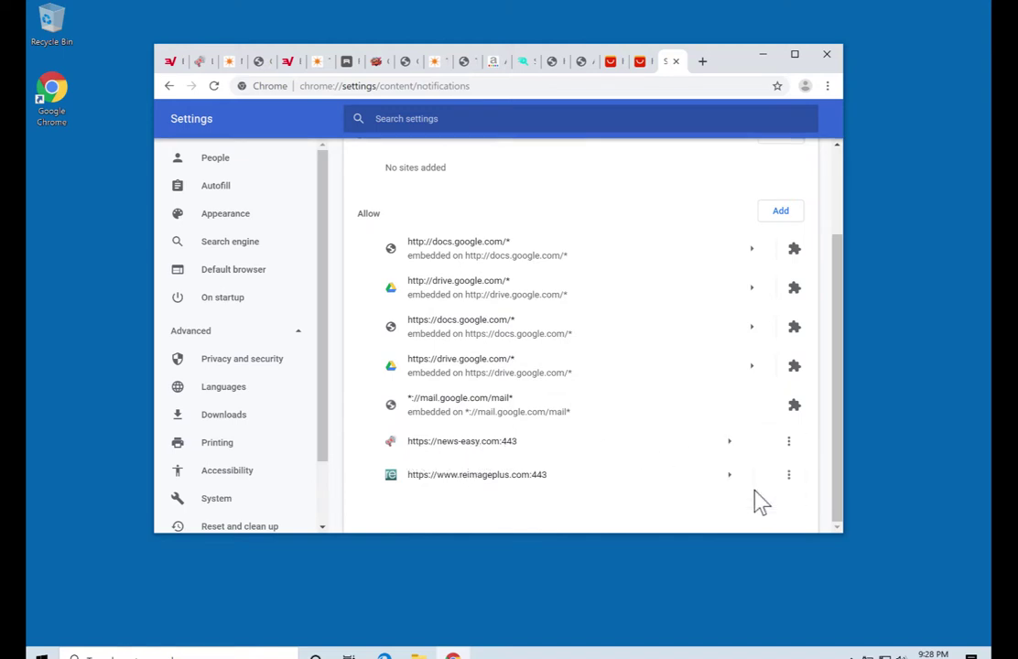
pyautogui.click(829, 60)
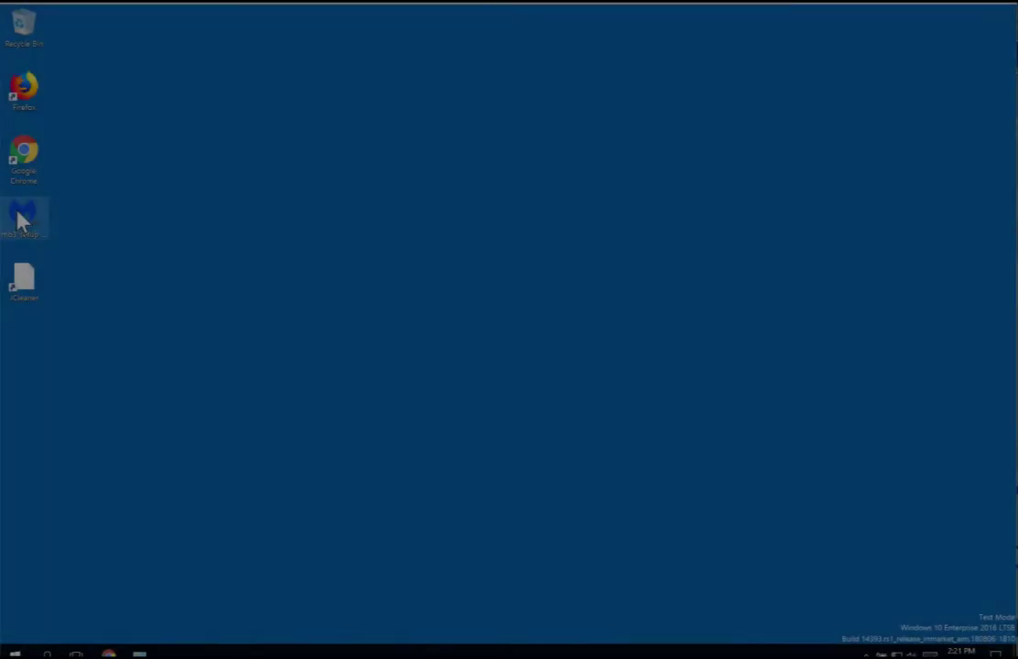
# - Run the mb3-setup installer on the desktop as administrator with English as the setup language
pyautogui.rightClick(18, 214)
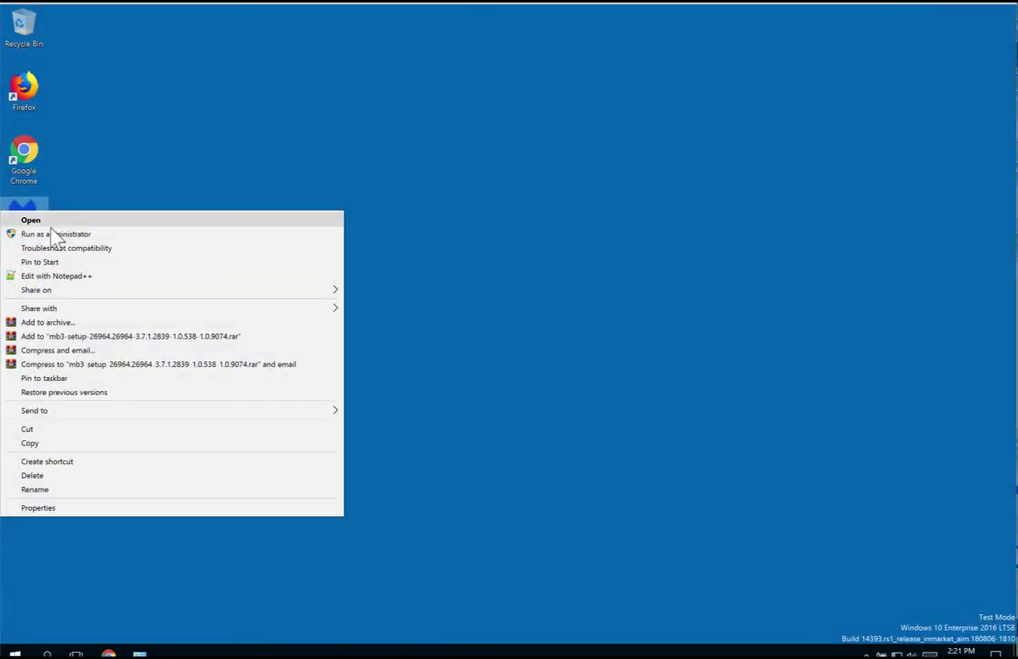
pyautogui.click(57, 234)
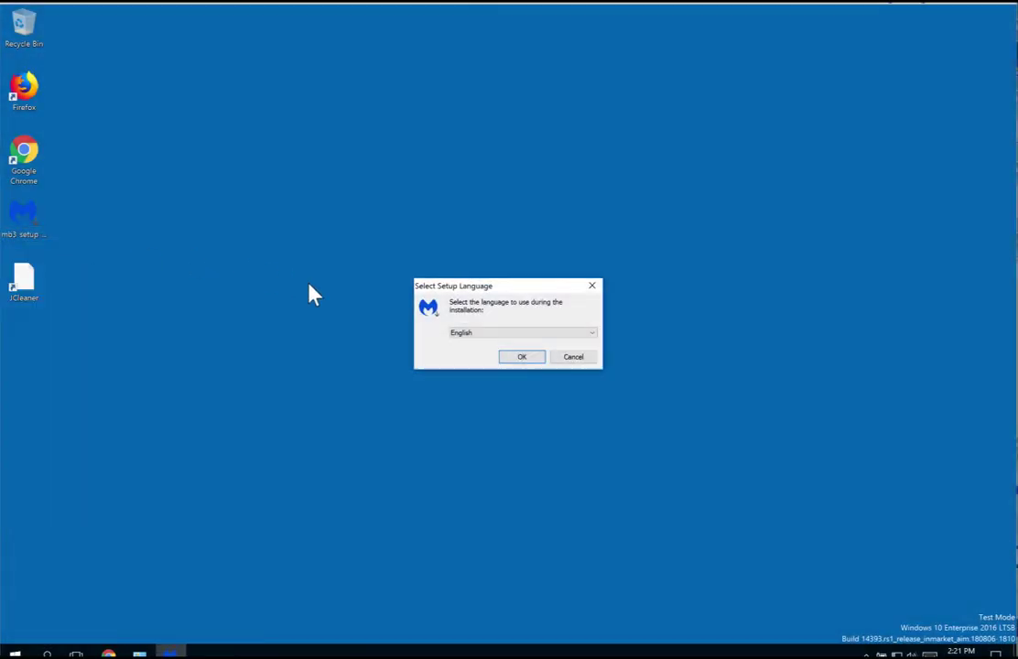
pyautogui.click(519, 359)
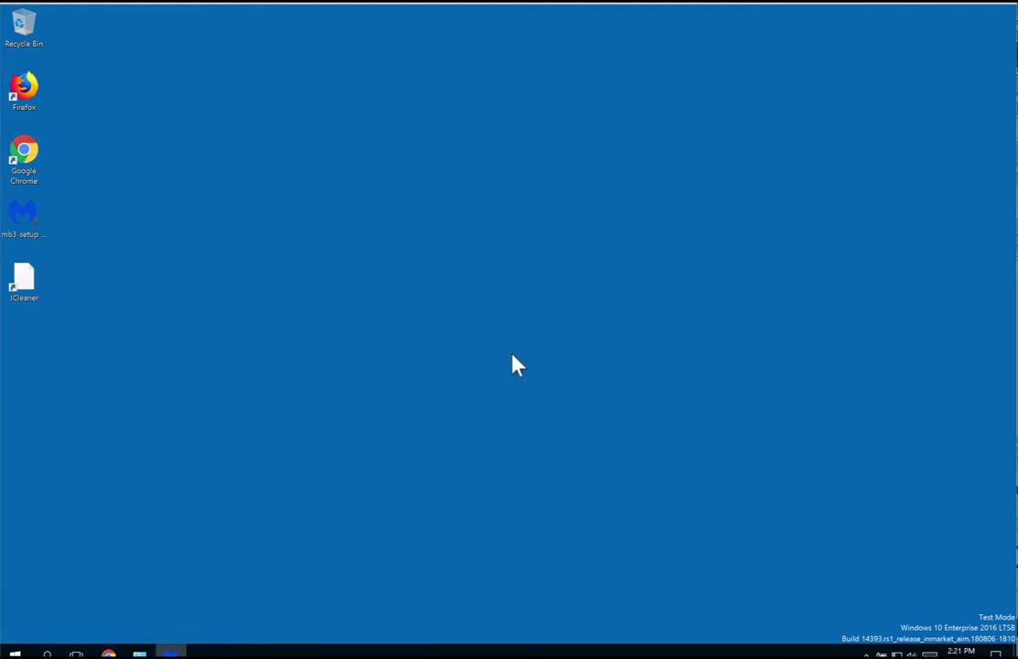
# - Install Malwarebytes for a personal computer, dismissing the browser pop-ups, and finish the setup wizard
pyautogui.click(452, 360)
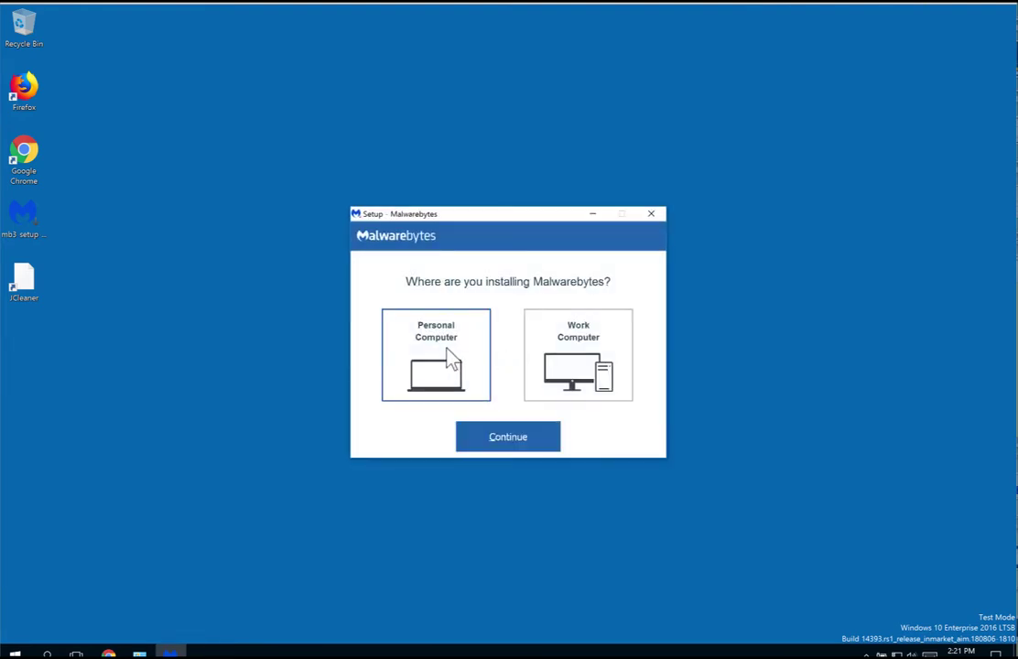
pyautogui.click(515, 446)
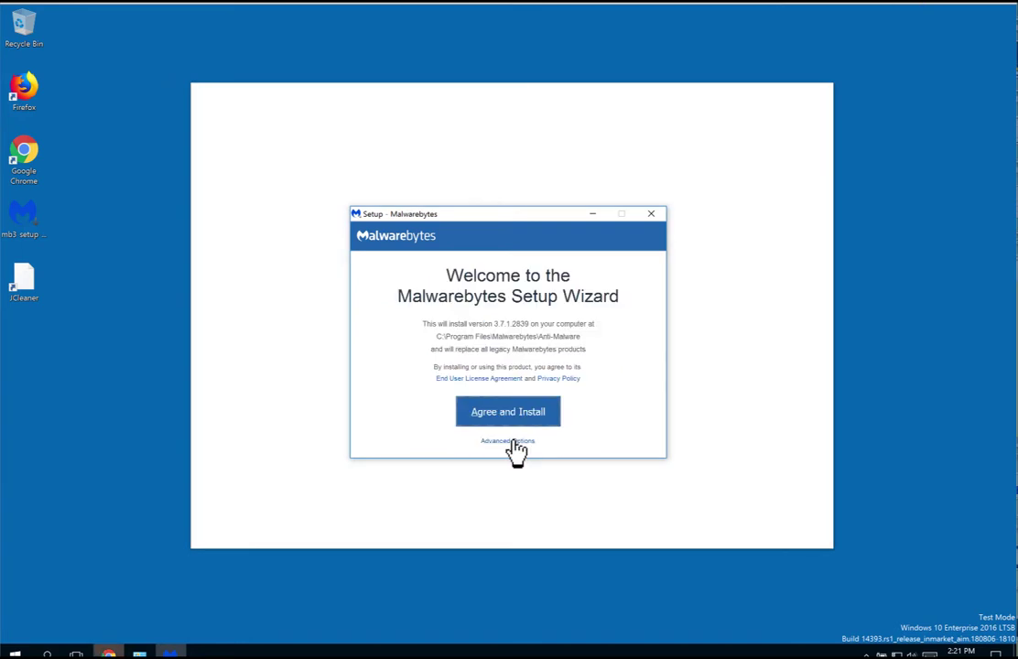
pyautogui.click(819, 95)
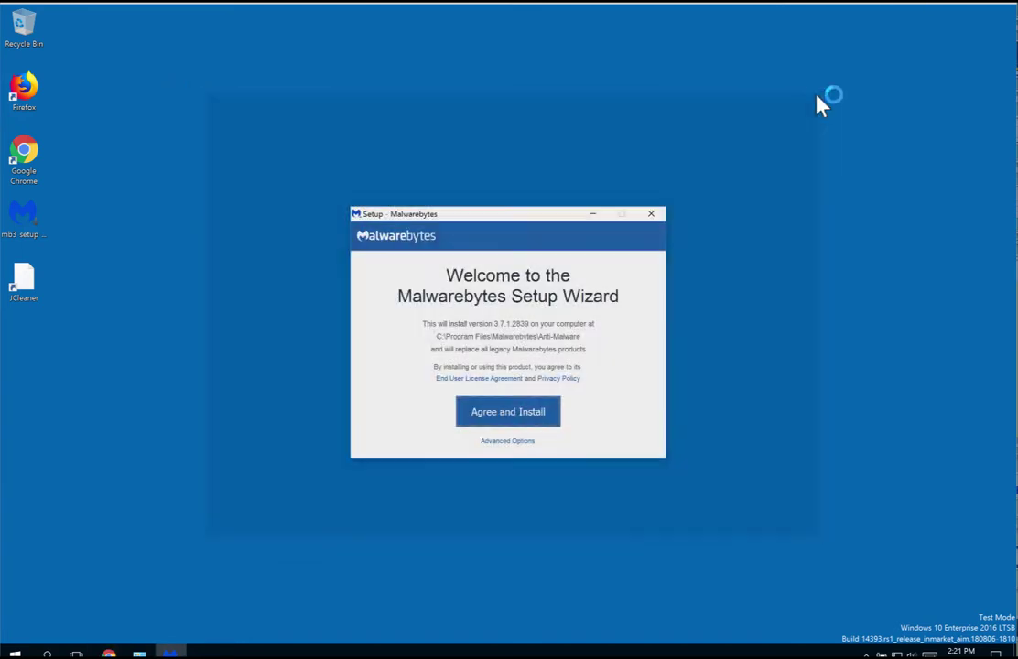
pyautogui.click(528, 417)
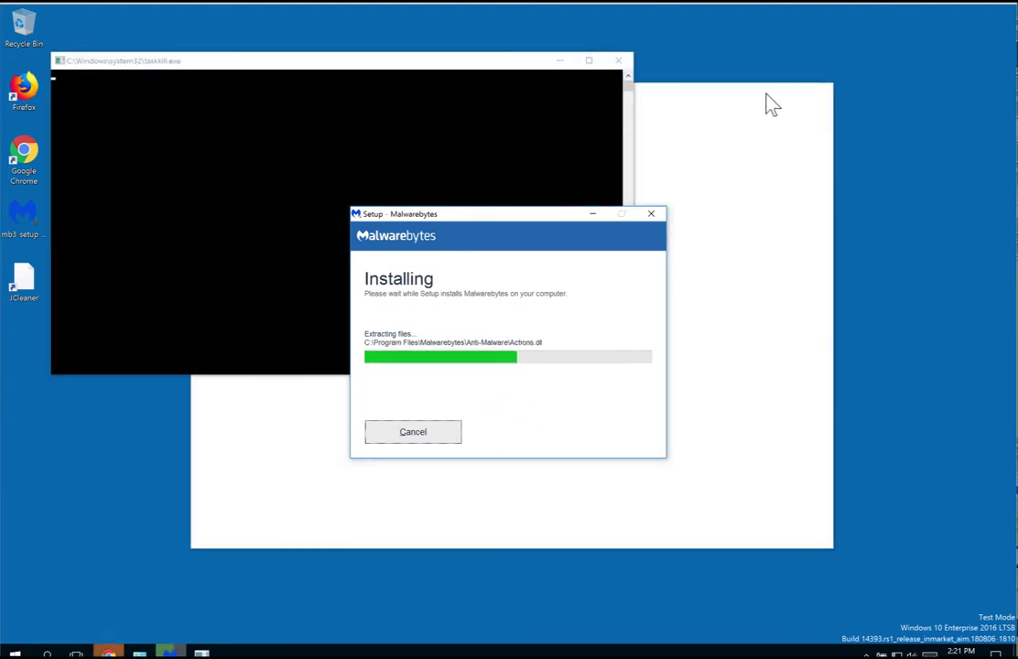
pyautogui.click(763, 95)
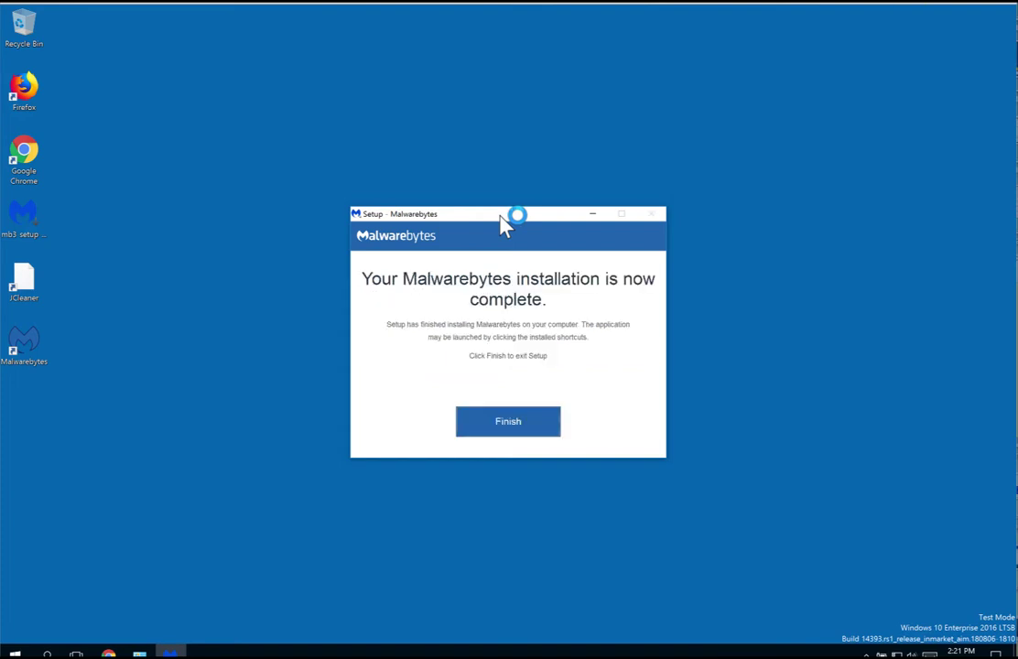
pyautogui.click(528, 427)
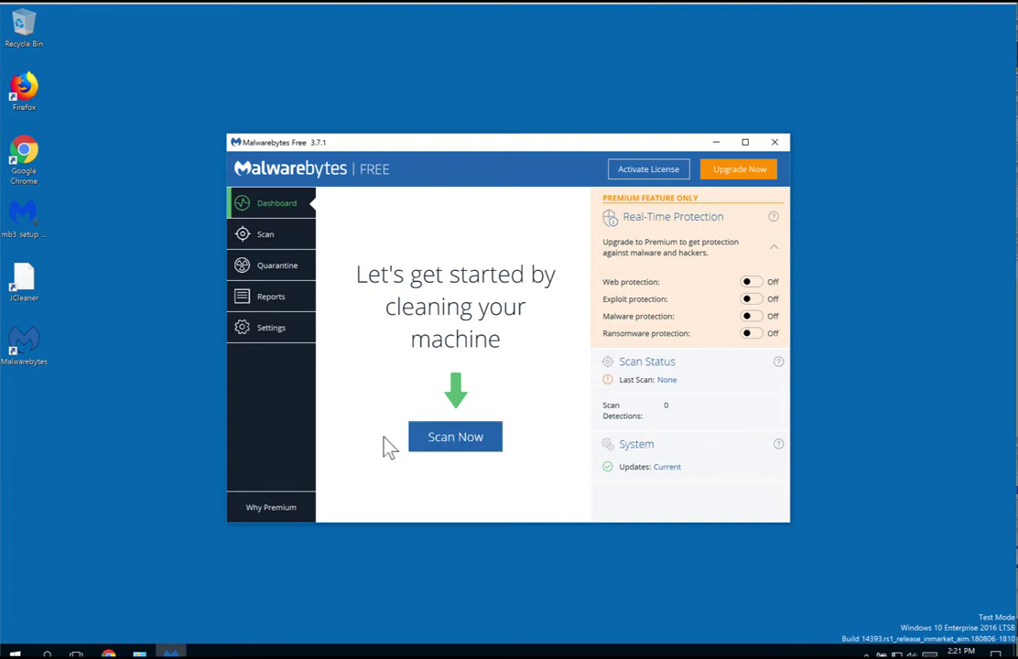
# - Run a threat scan of the computer, minimizing the browser pop-up that interrupts it
pyautogui.click(446, 443)
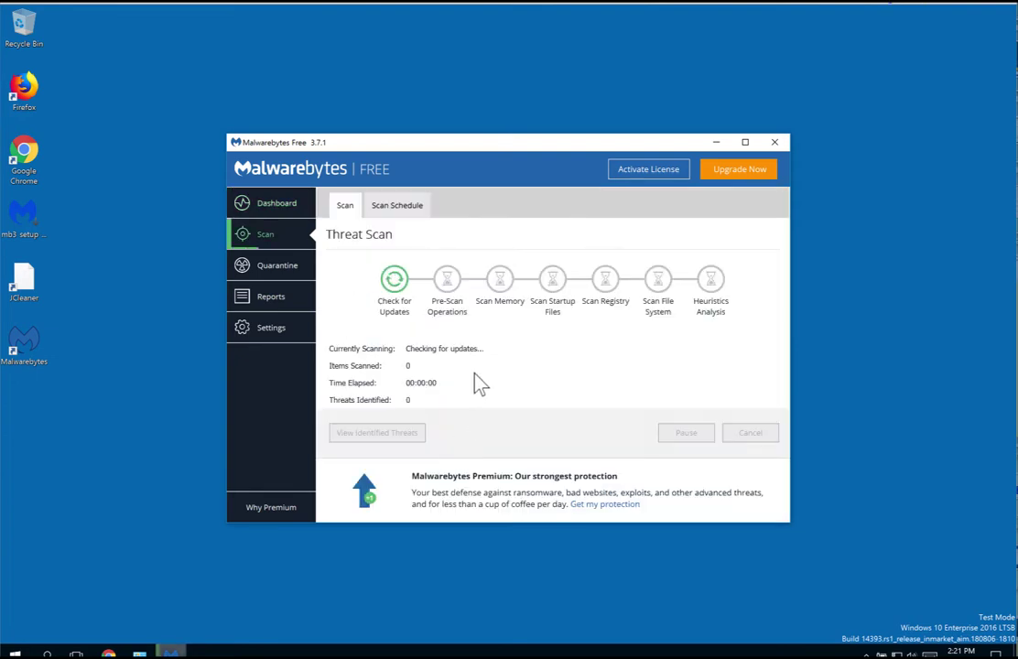
pyautogui.moveTo(487, 151); pyautogui.dragTo(498, 129)
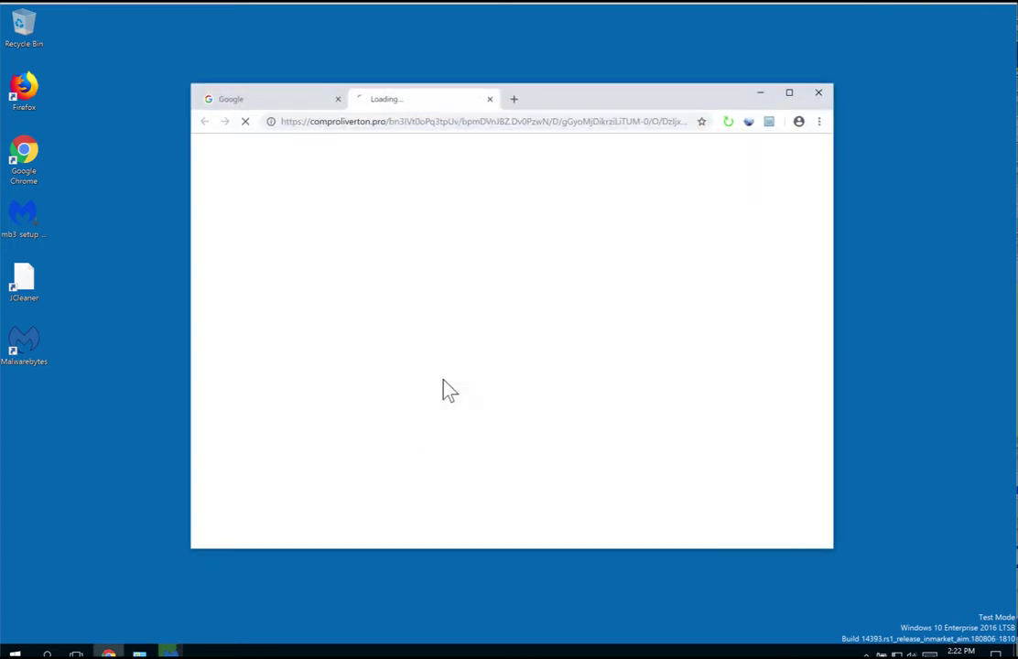
pyautogui.click(759, 93)
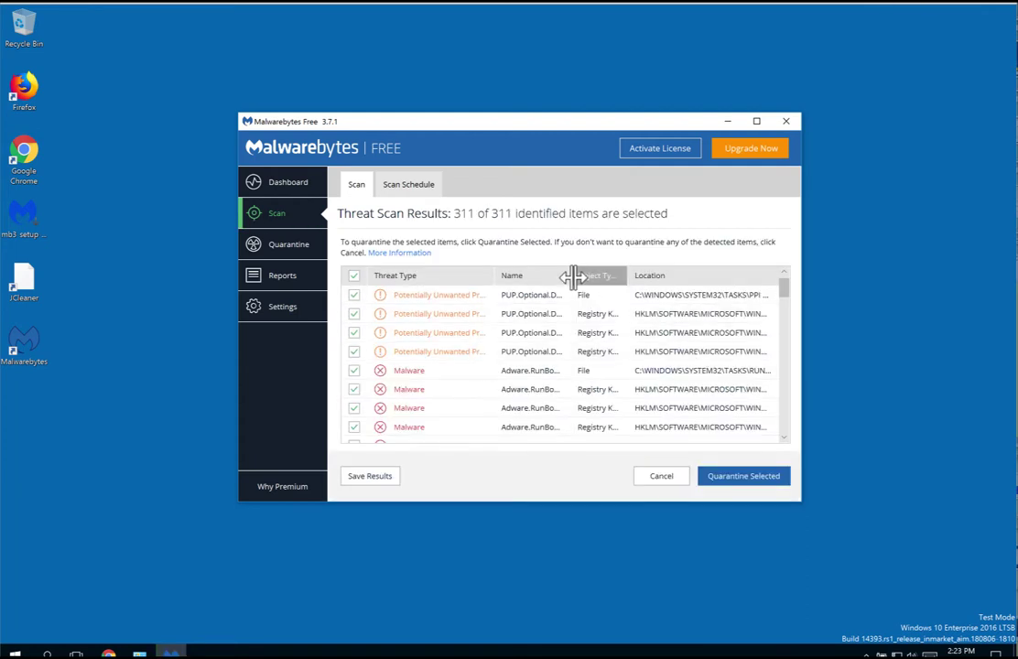
# - Widen the Name and Threat Type columns of the scan results and examine the detected items down the list
pyautogui.moveTo(574, 276); pyautogui.dragTo(615, 276)
pyautogui.moveTo(499, 275); pyautogui.dragTo(543, 275)
pyautogui.moveTo(784, 291); pyautogui.dragTo(791, 466)
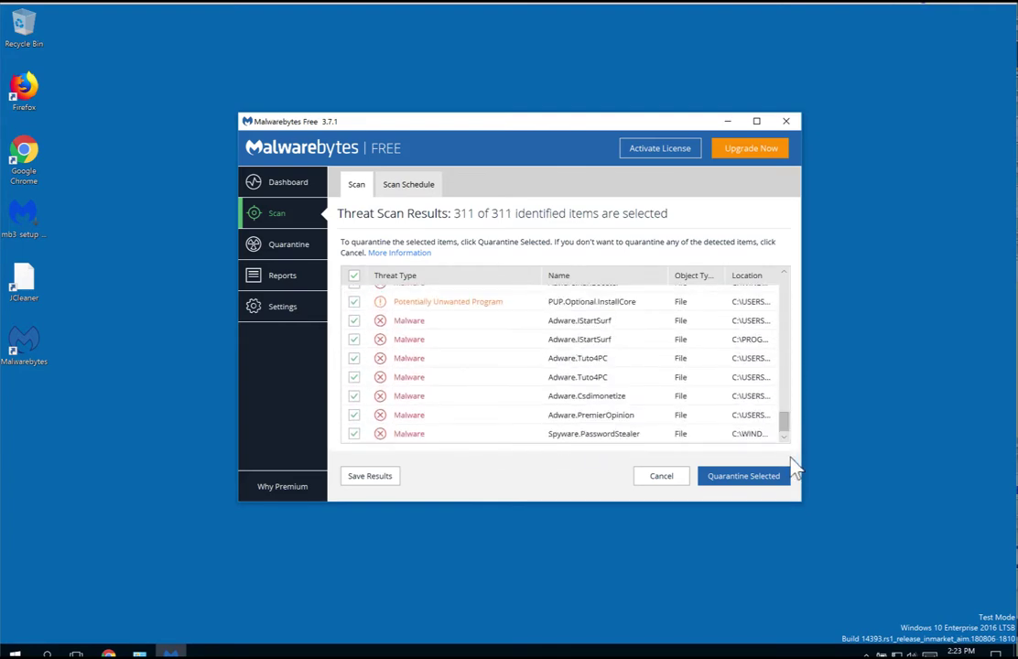
# - Quarantine all selected threats, clearing the browser pop-ups out of the way, and restart the computer to complete the removal
pyautogui.click(744, 476)
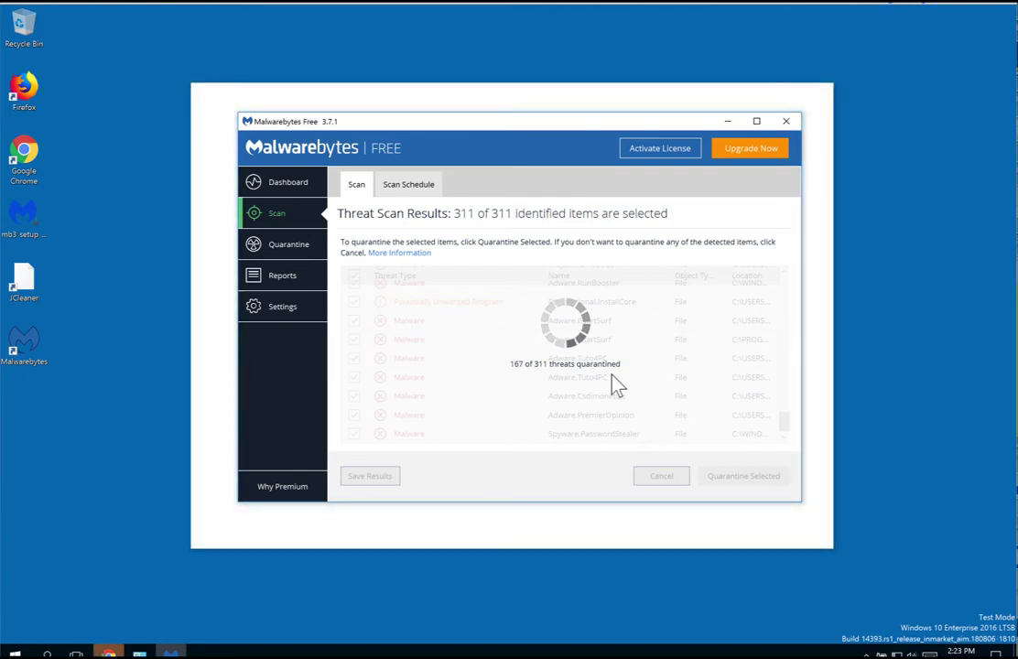
pyautogui.click(760, 95)
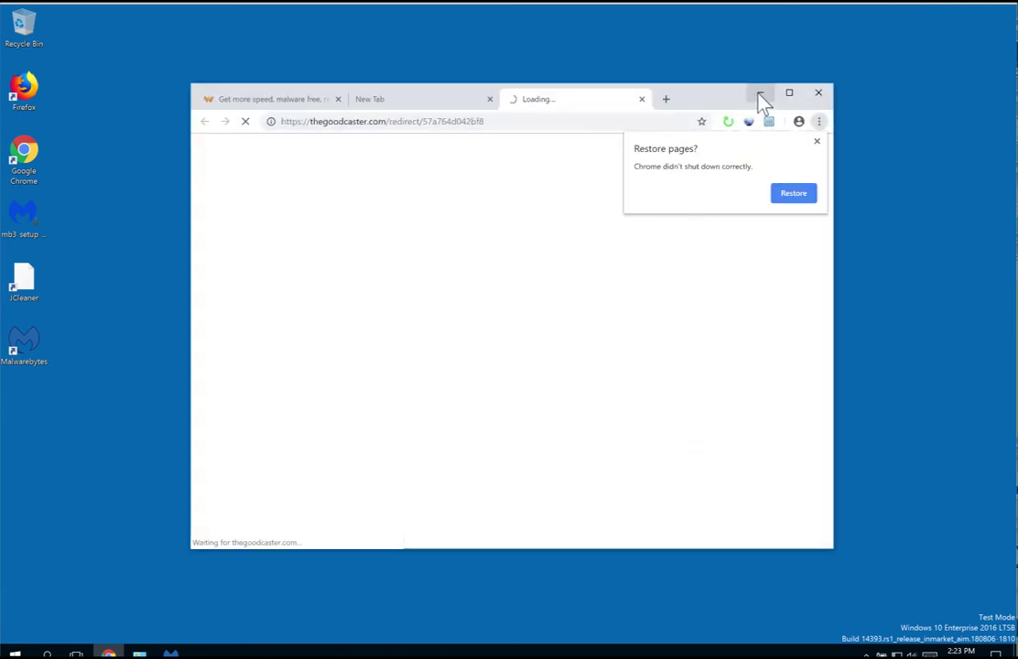
pyautogui.click(760, 93)
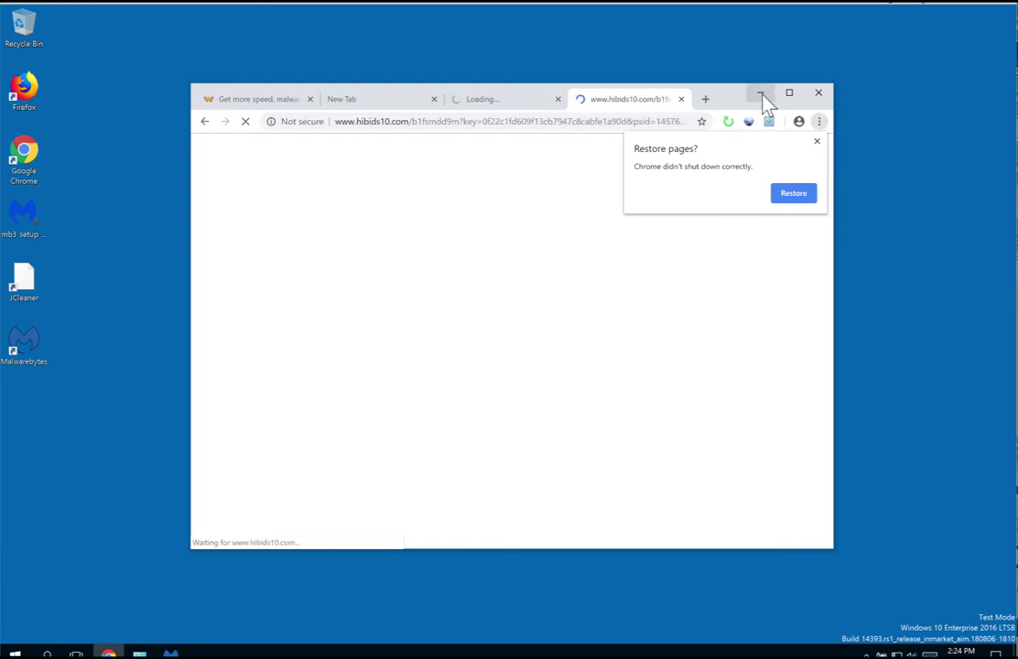
pyautogui.click(760, 93)
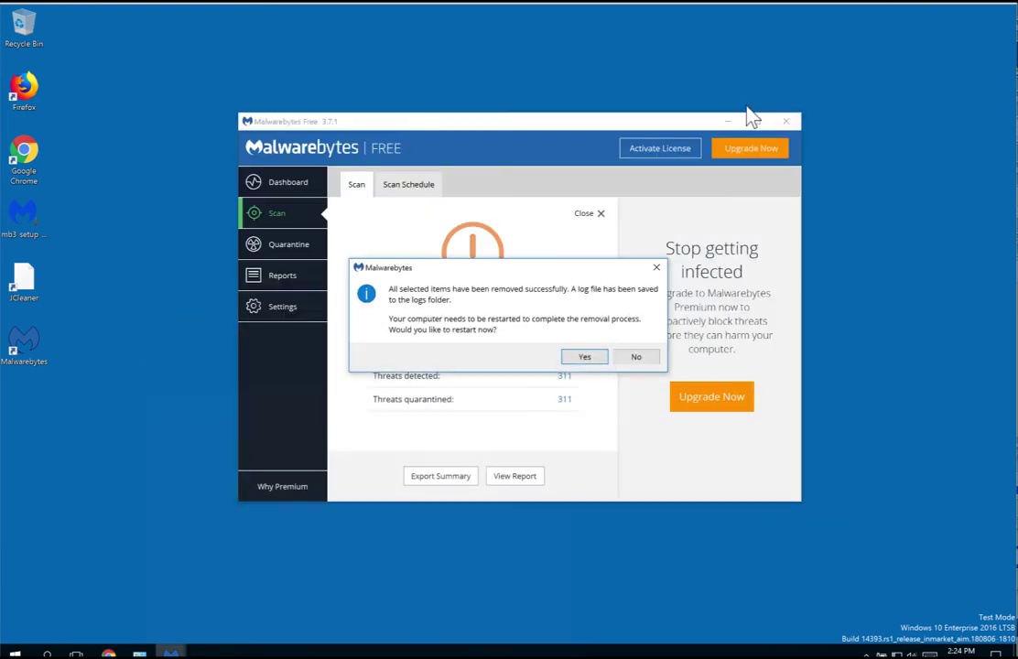
pyautogui.click(574, 359)
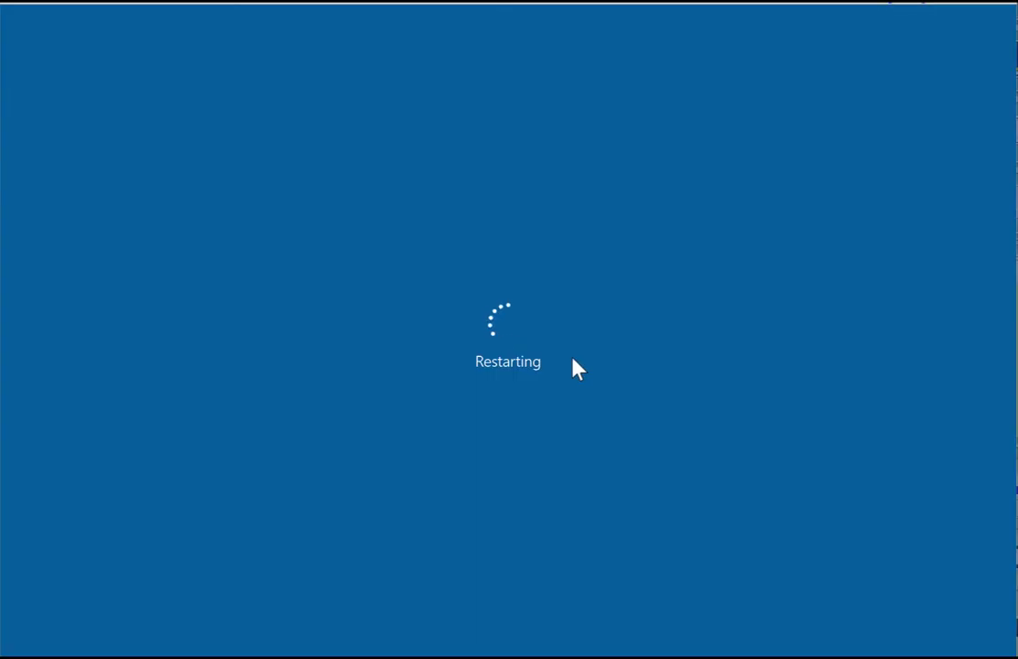